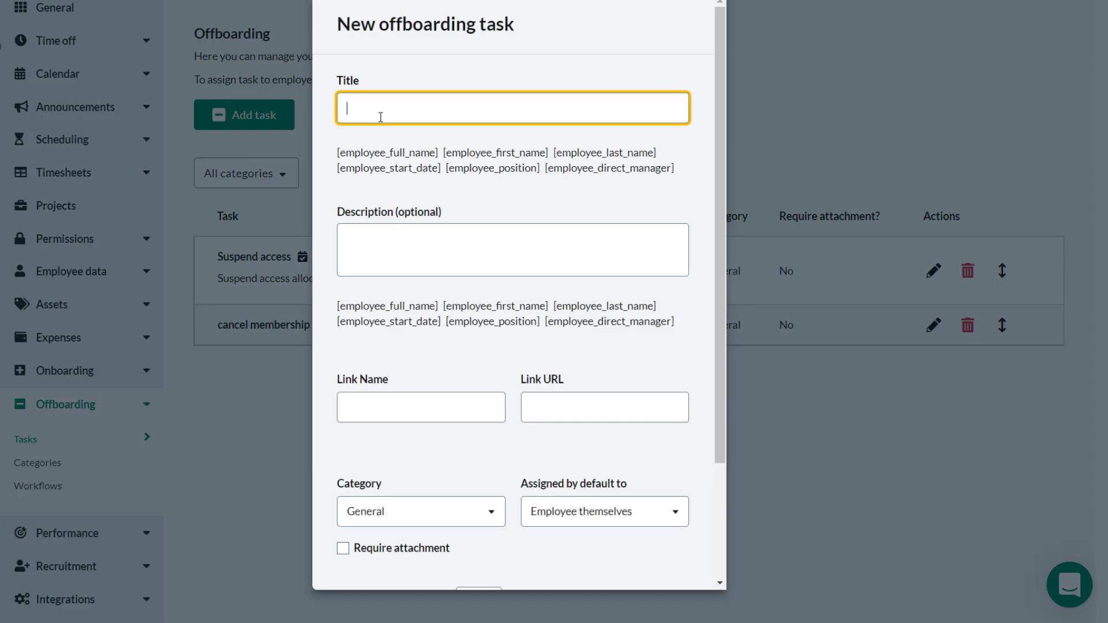
Title the new offboarding task "Return ID card" and open its category choices
type("Return ID card")
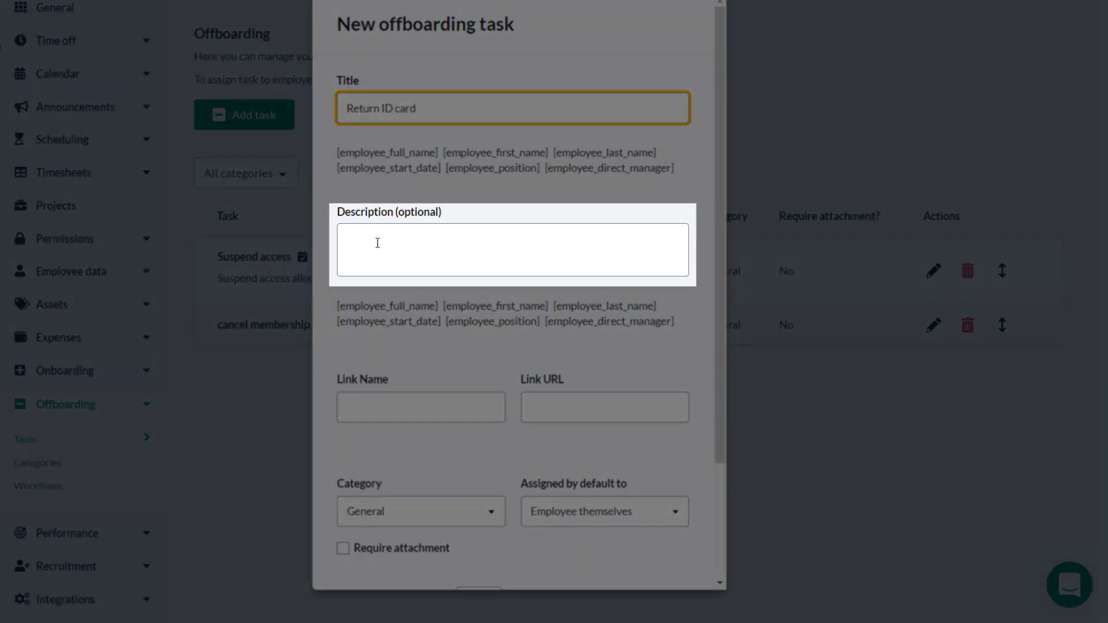
scroll(425, 276, "down", 3)
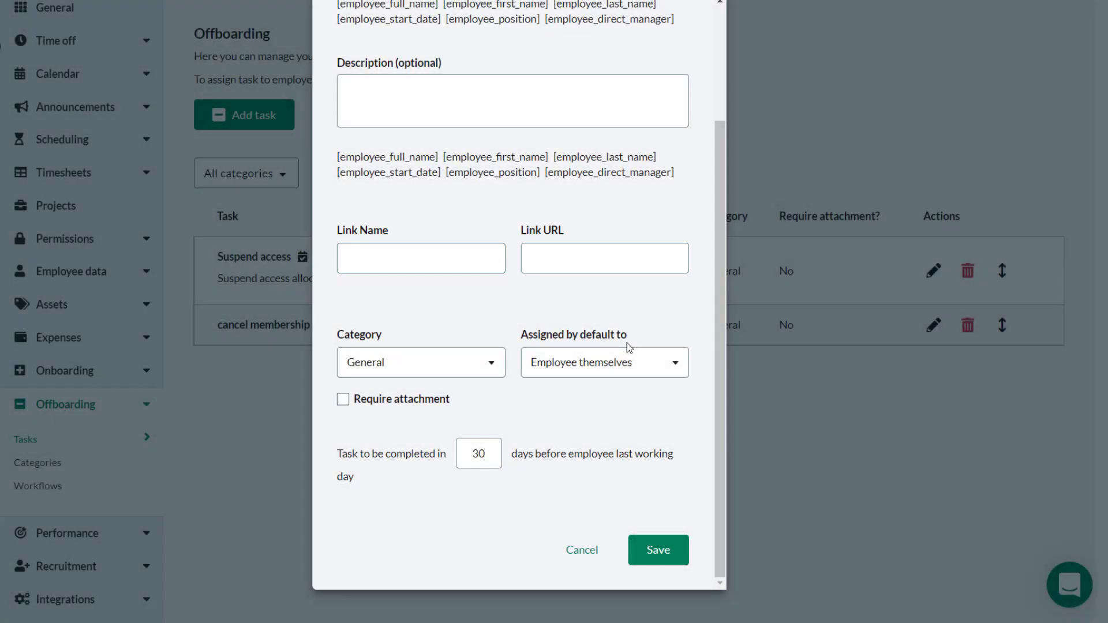
left_click(424, 363)
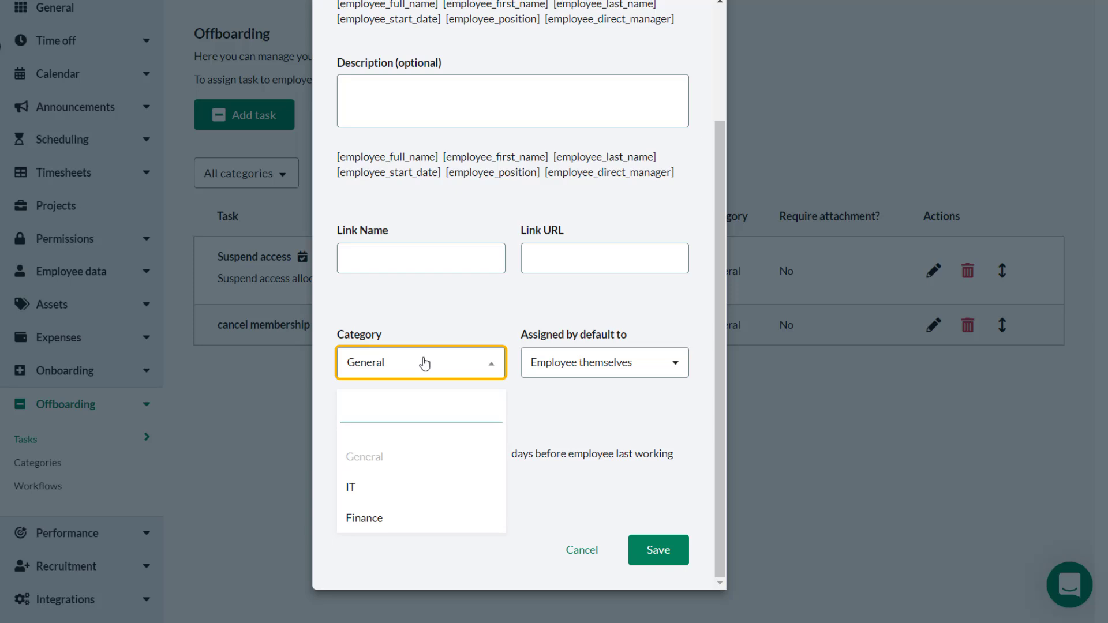
Try assigning the task by default to the direct manager and to a specific employee, and toggle the attachment requirement
left_click(569, 361)
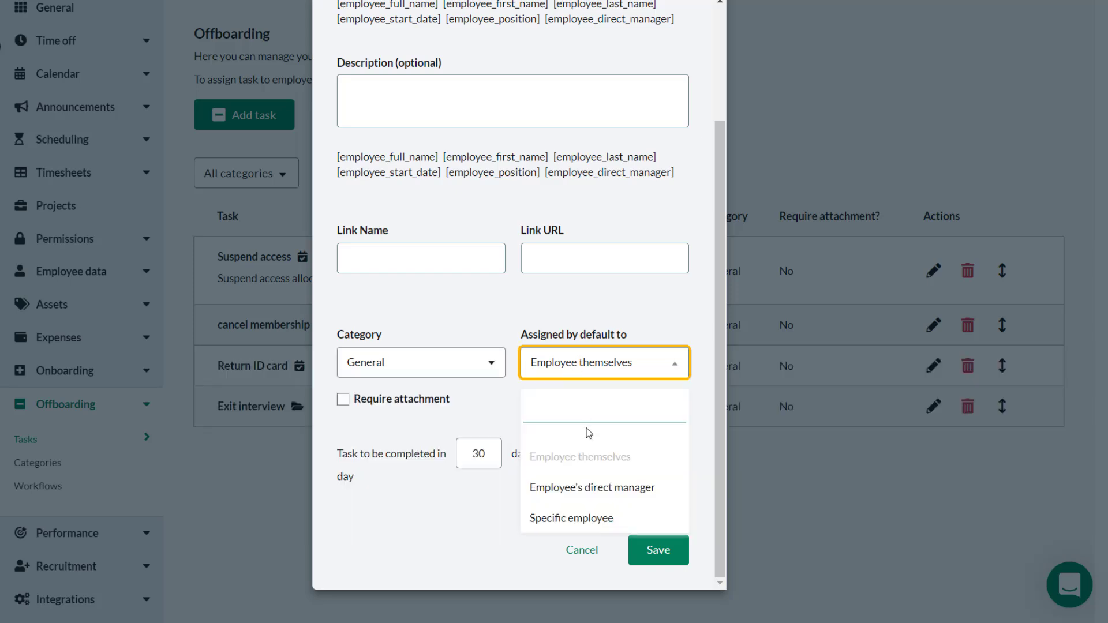
left_click(580, 496)
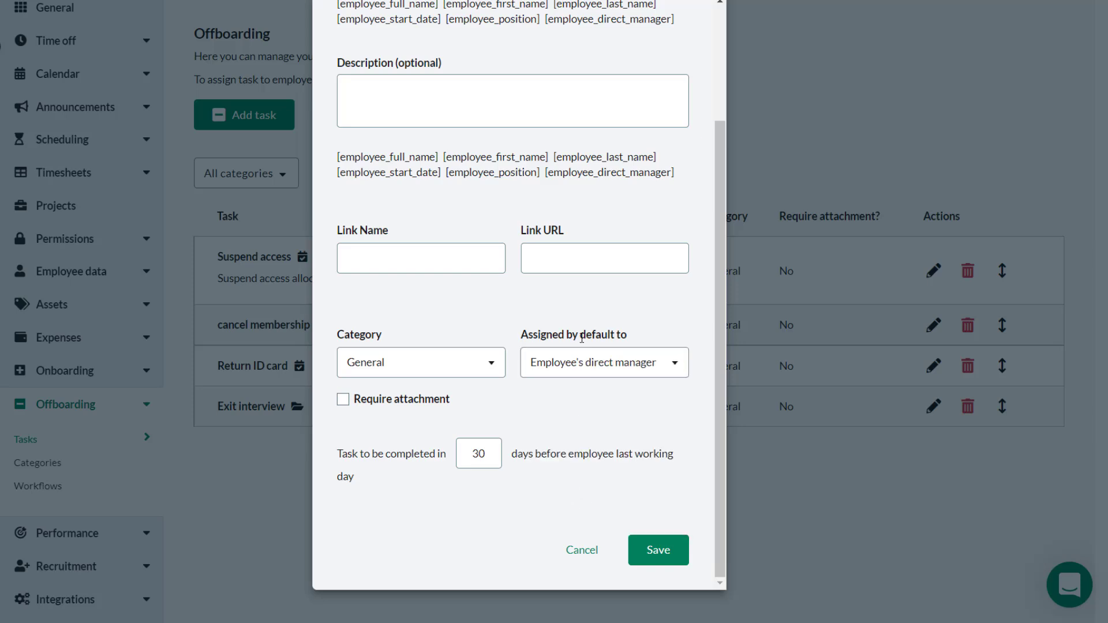
left_click(583, 371)
left_click(584, 519)
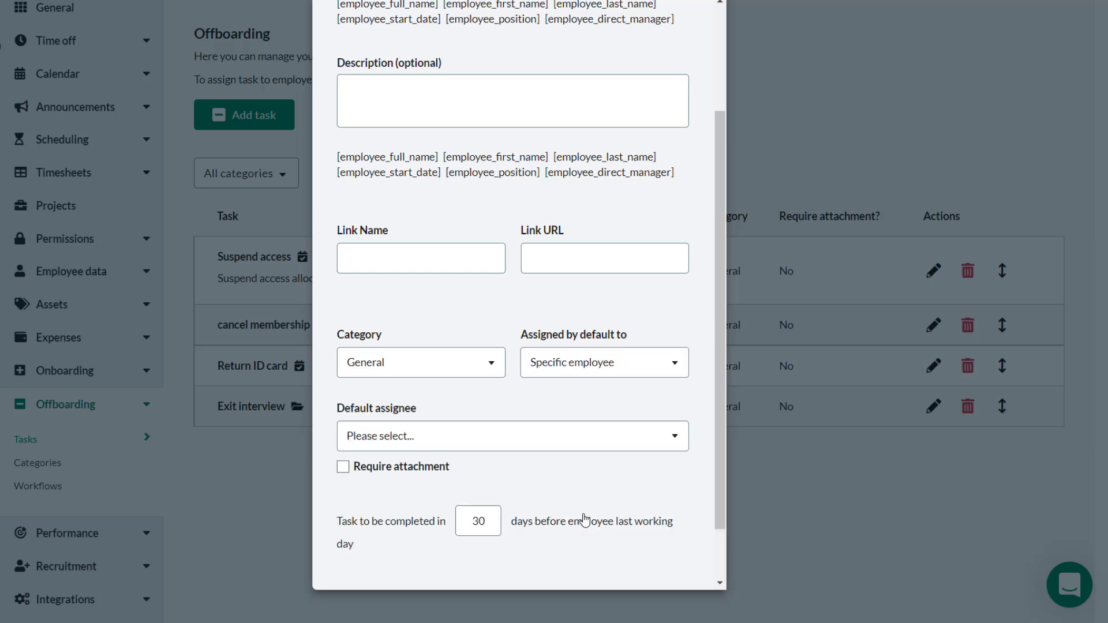
left_click(418, 439)
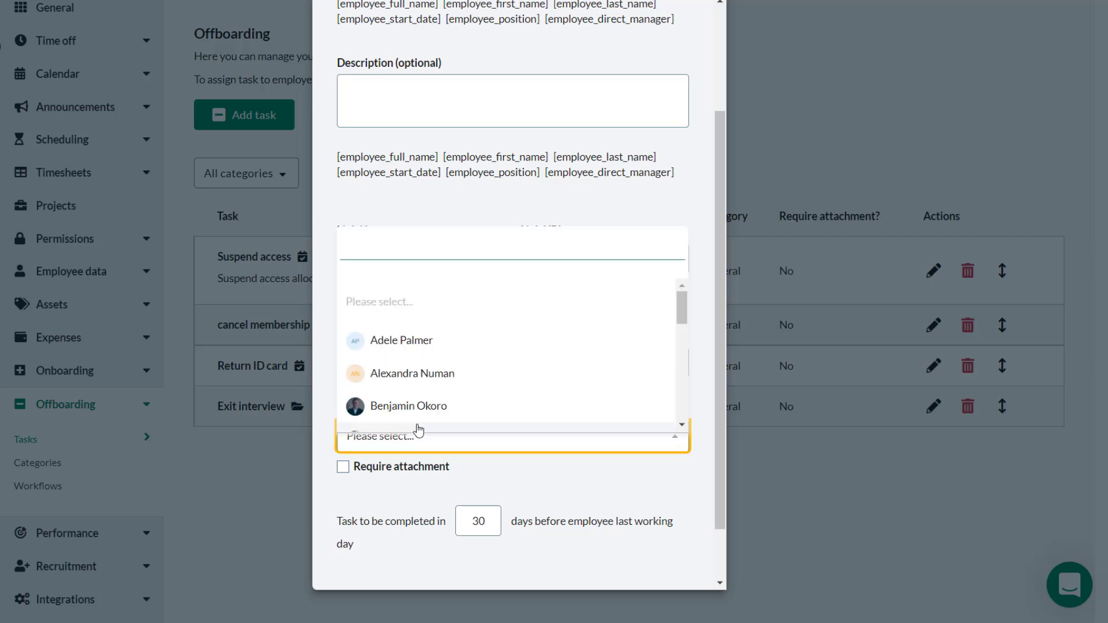
left_click(420, 413)
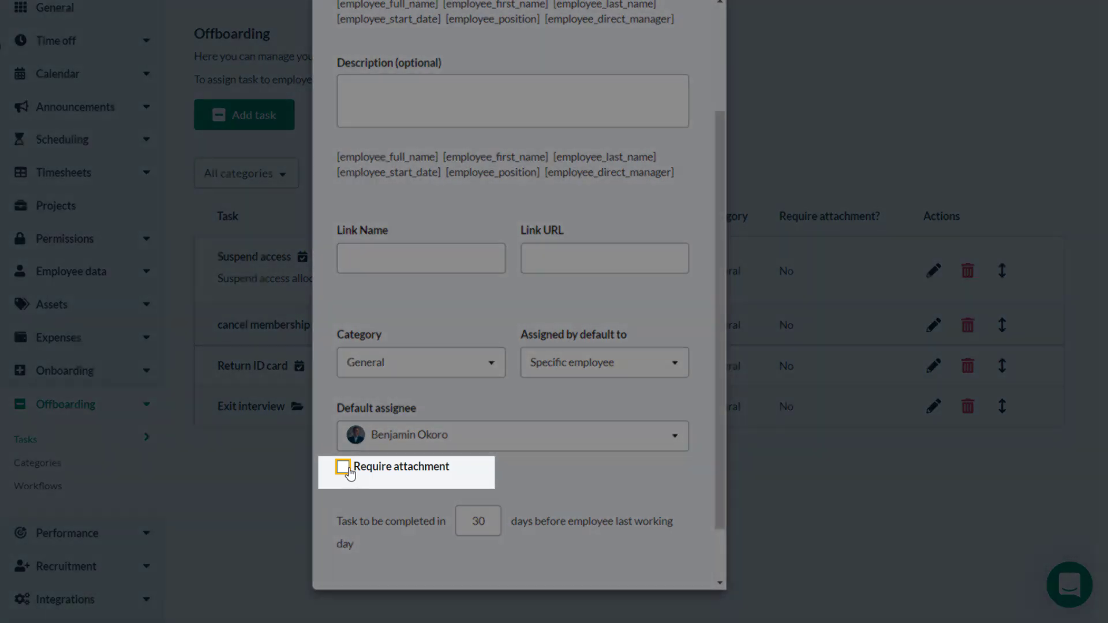
left_click(349, 470)
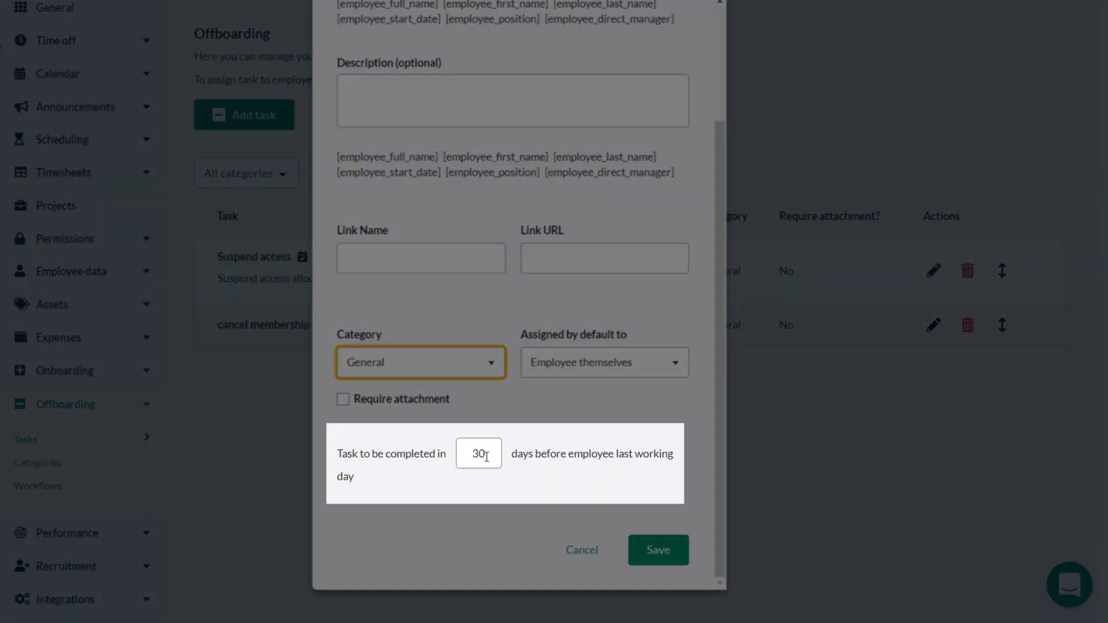
Set the Return ID card task to be completed 1 day before the employee's last working day and save it
left_click(486, 457)
double_click(484, 455)
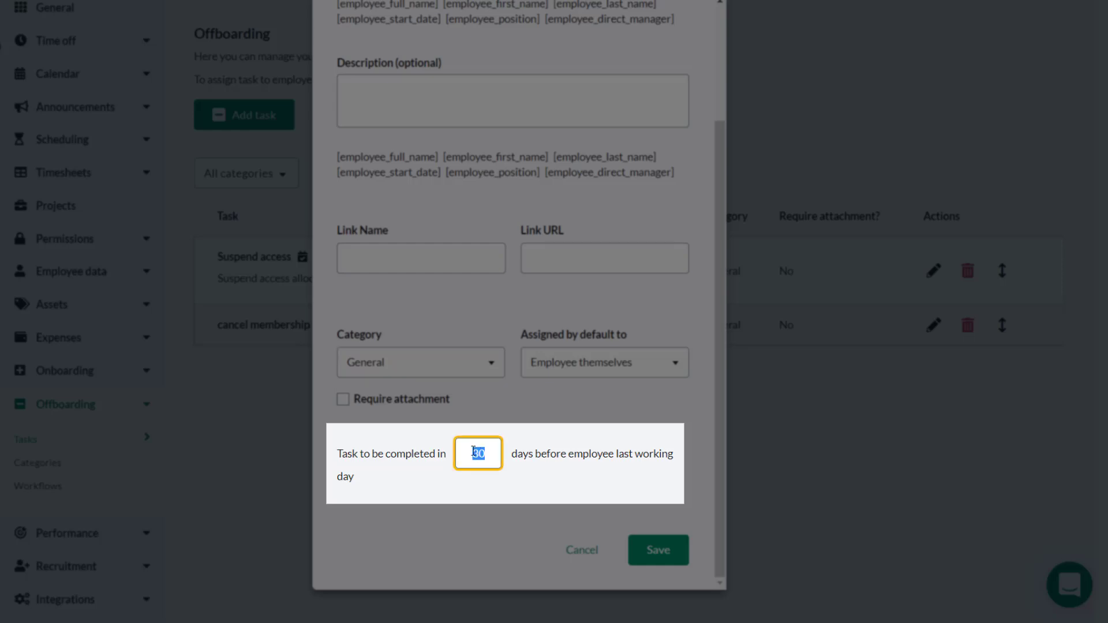
type("1")
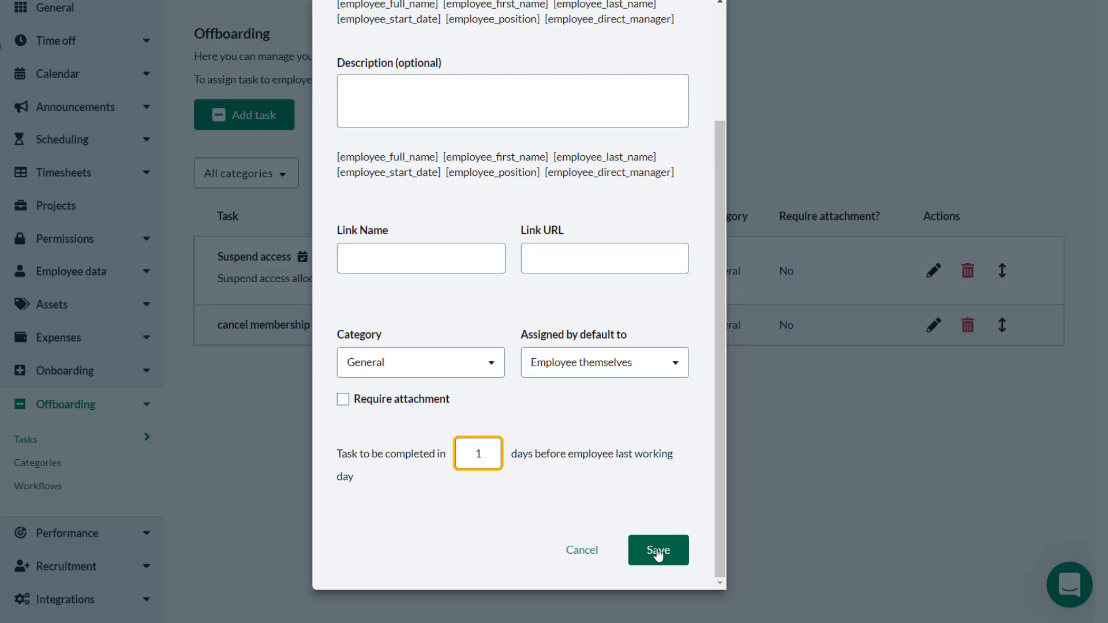
left_click(658, 552)
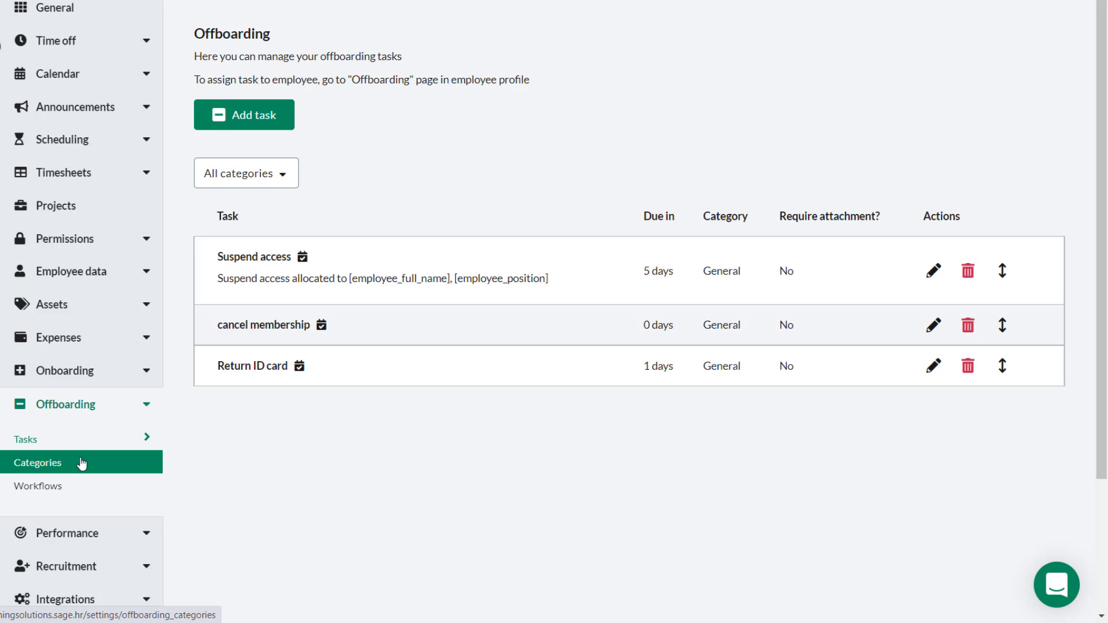
Create and save a new offboarding task category titled HR
left_click(82, 464)
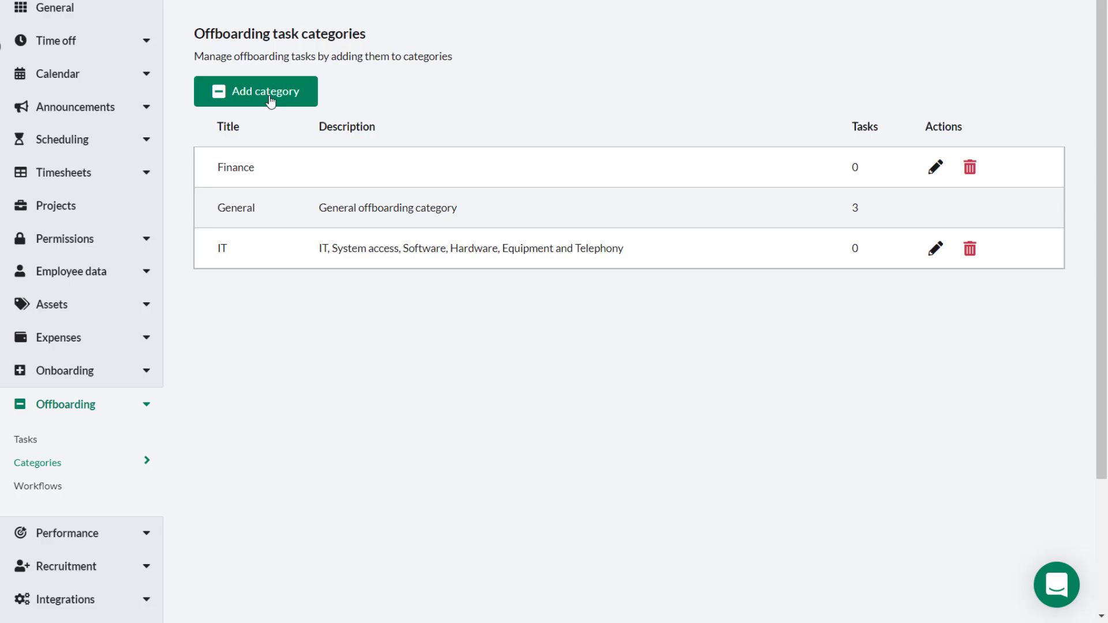
left_click(271, 102)
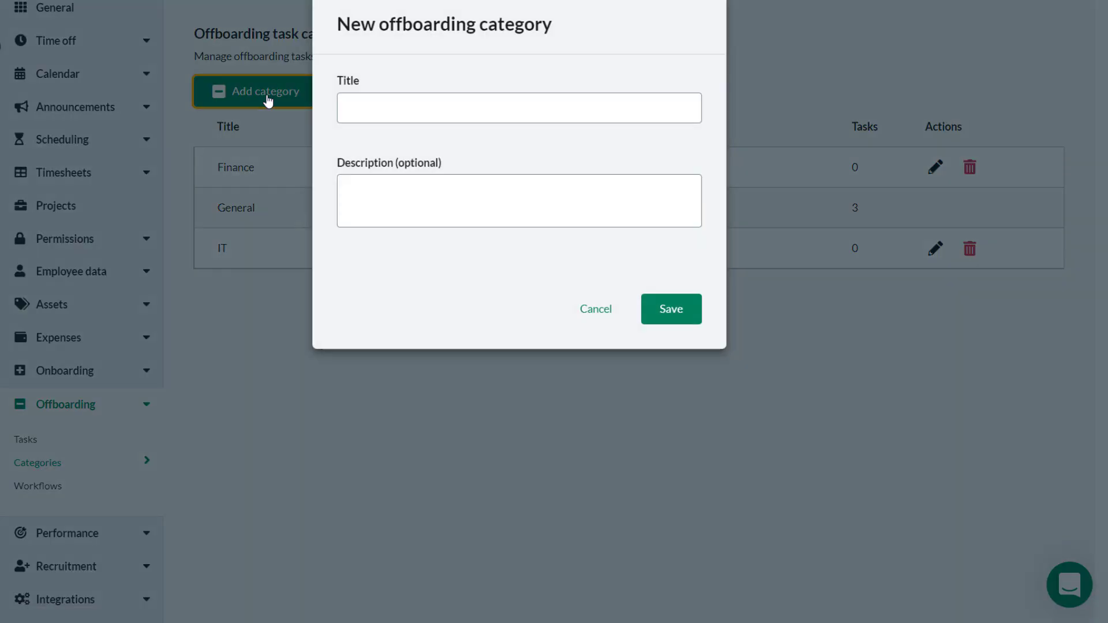
left_click(378, 104)
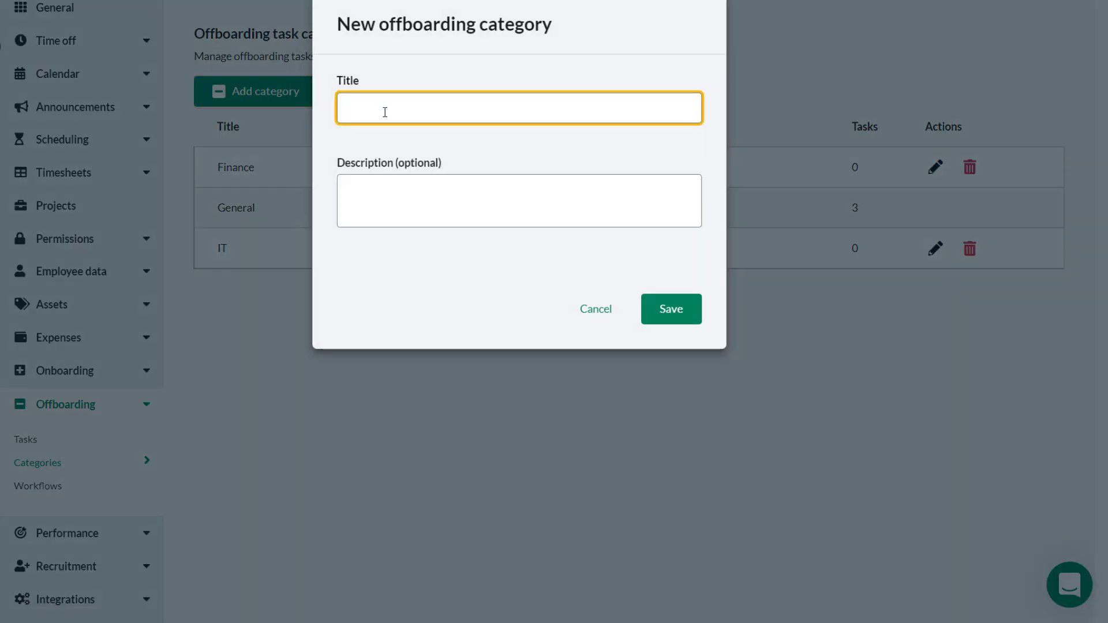
type("HR")
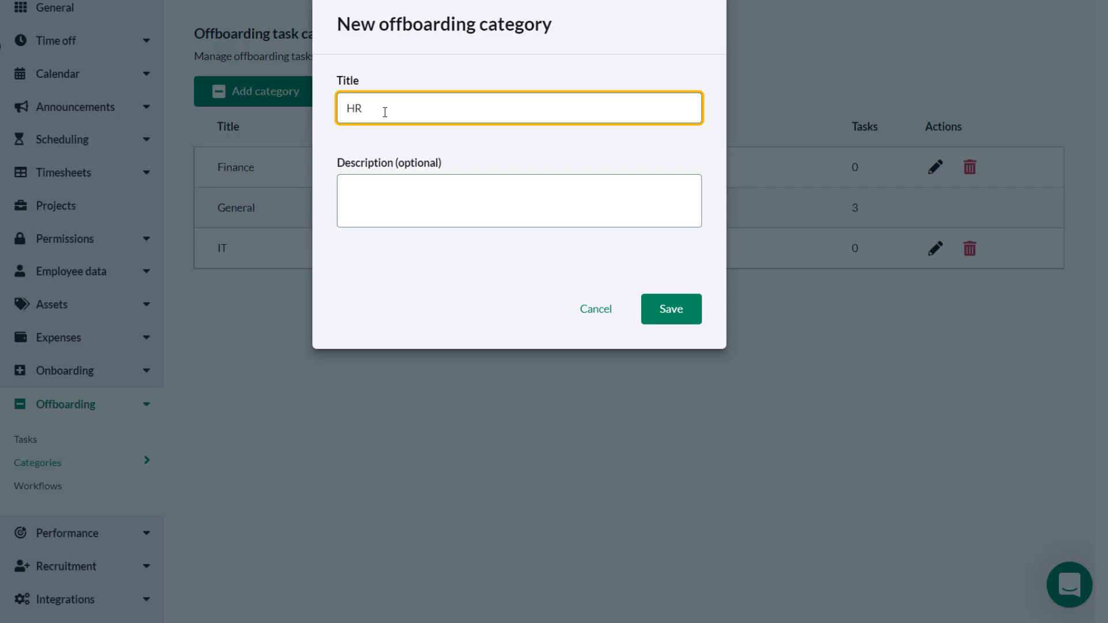
left_click(663, 314)
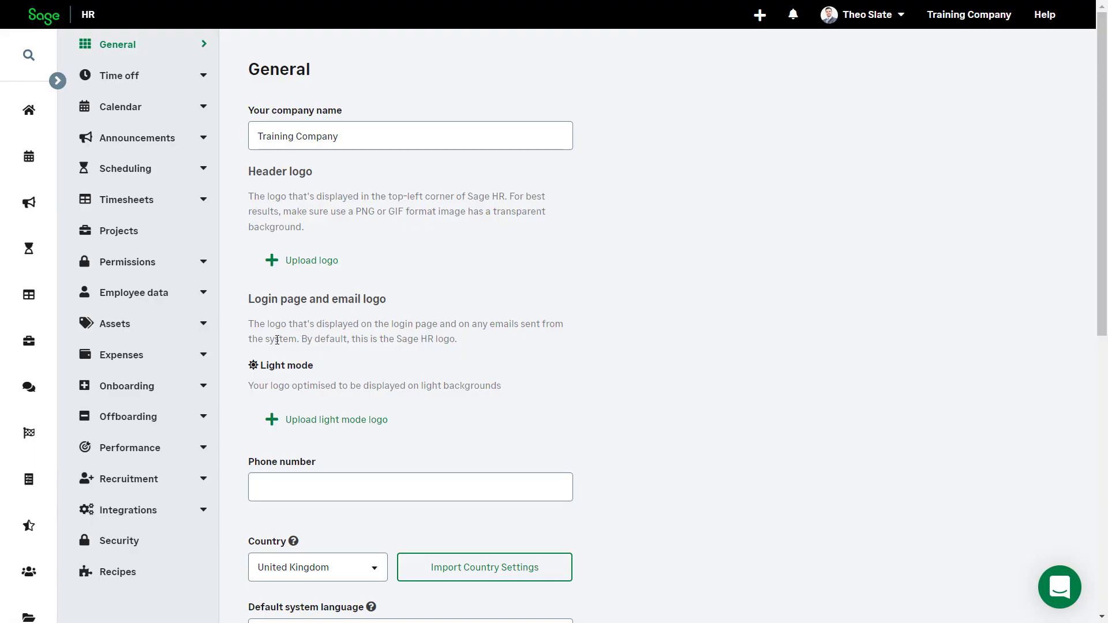
Start a new offboarding workflow titled General, without a description
left_click(139, 418)
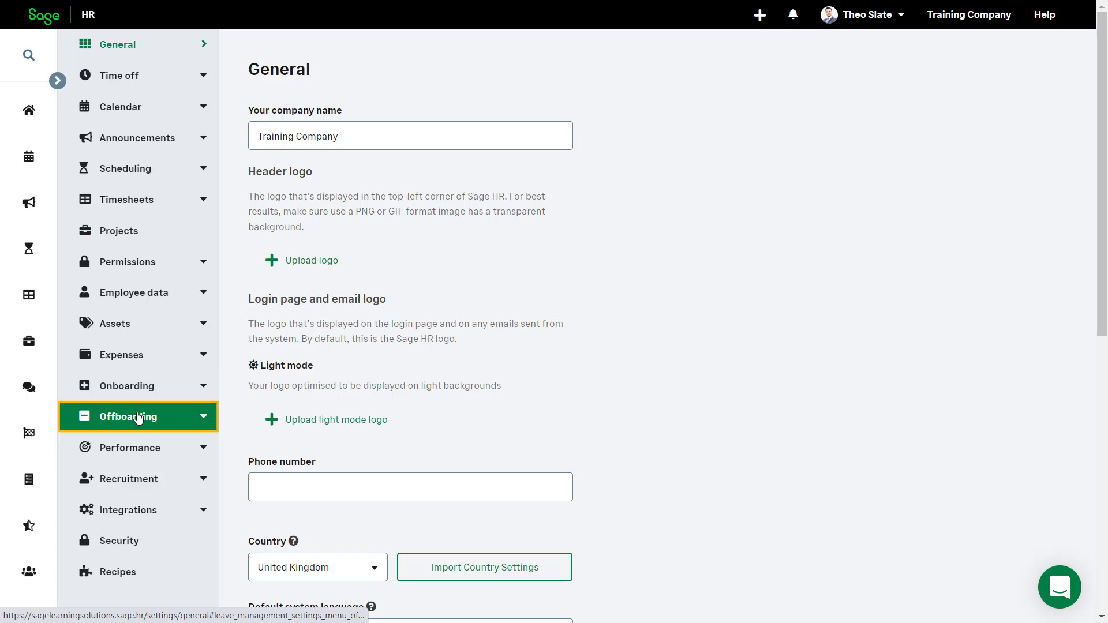
left_click(138, 498)
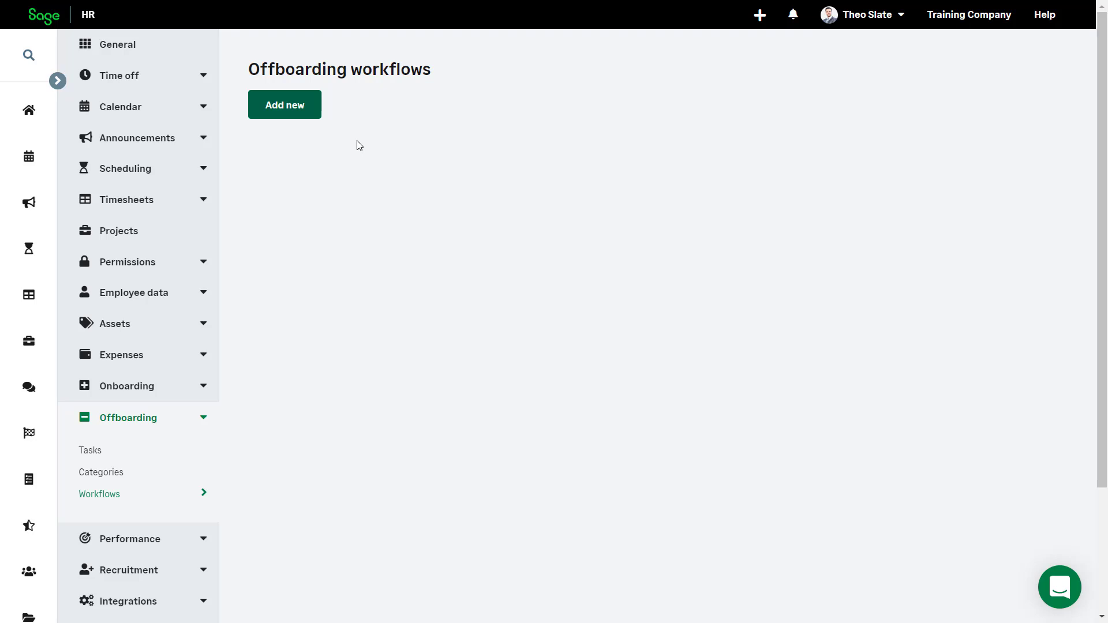
left_click(285, 115)
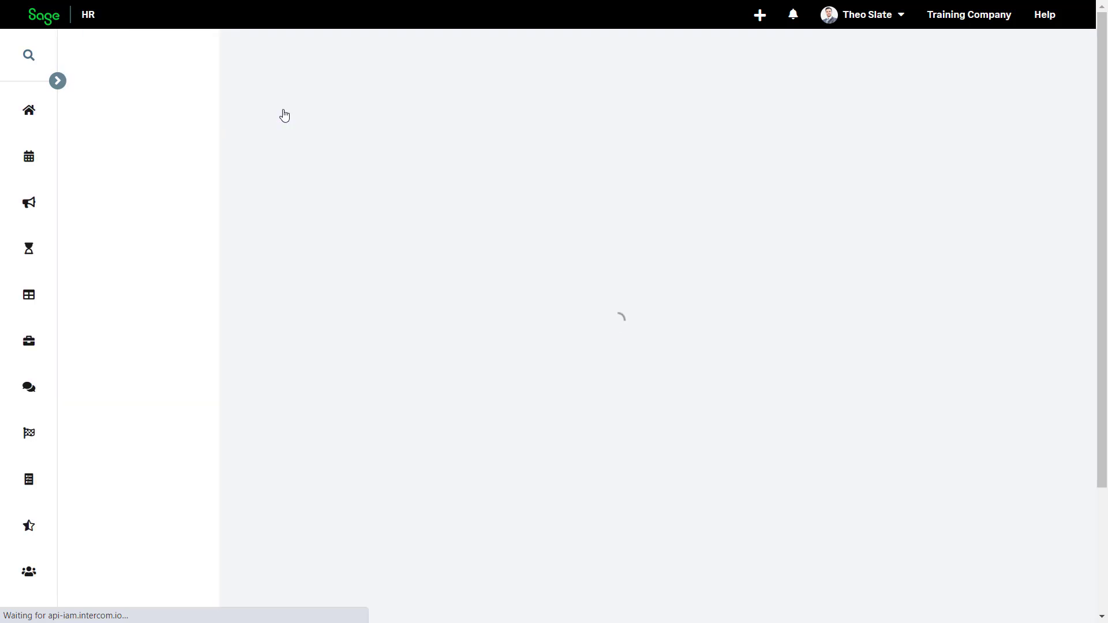
left_click(268, 118)
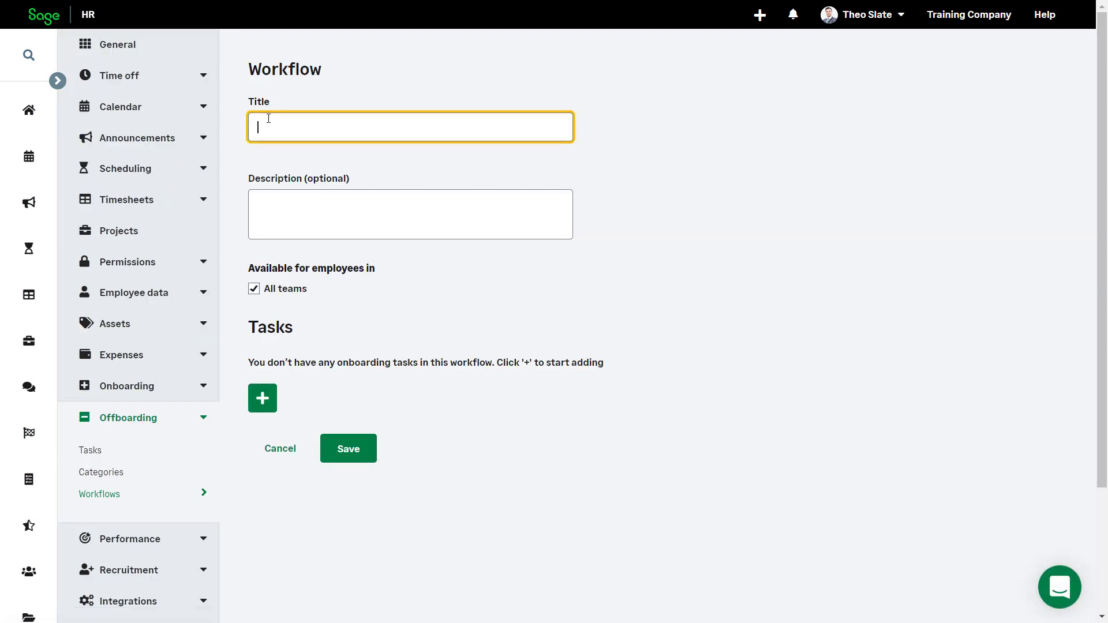
type("General")
left_click(322, 225)
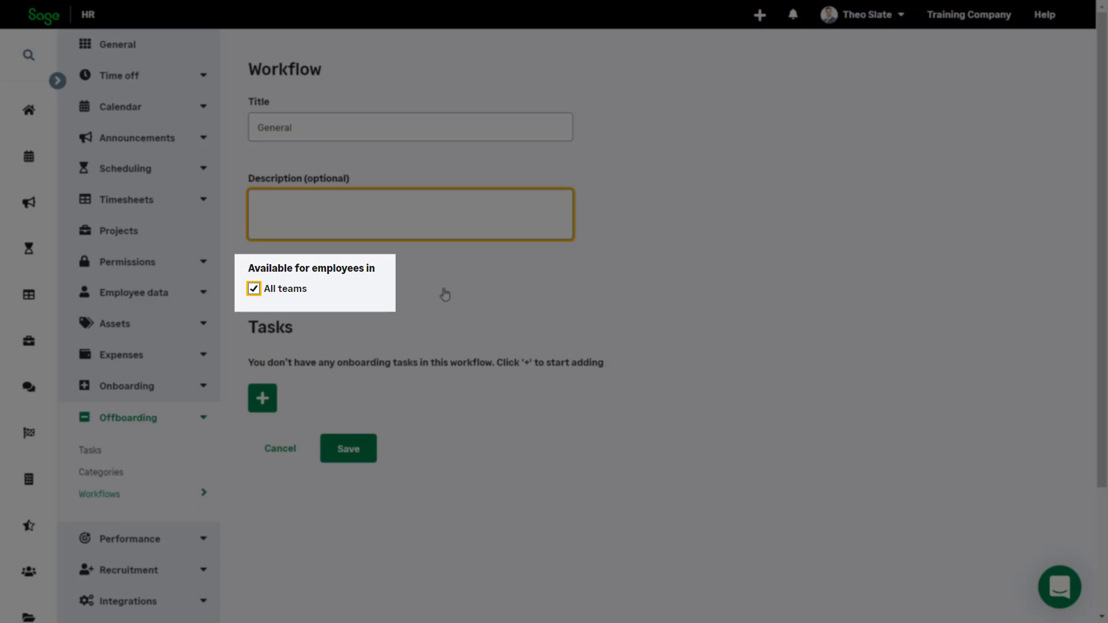
Try limiting the General workflow to the Finance team and restore its availability to all teams
left_click(315, 288)
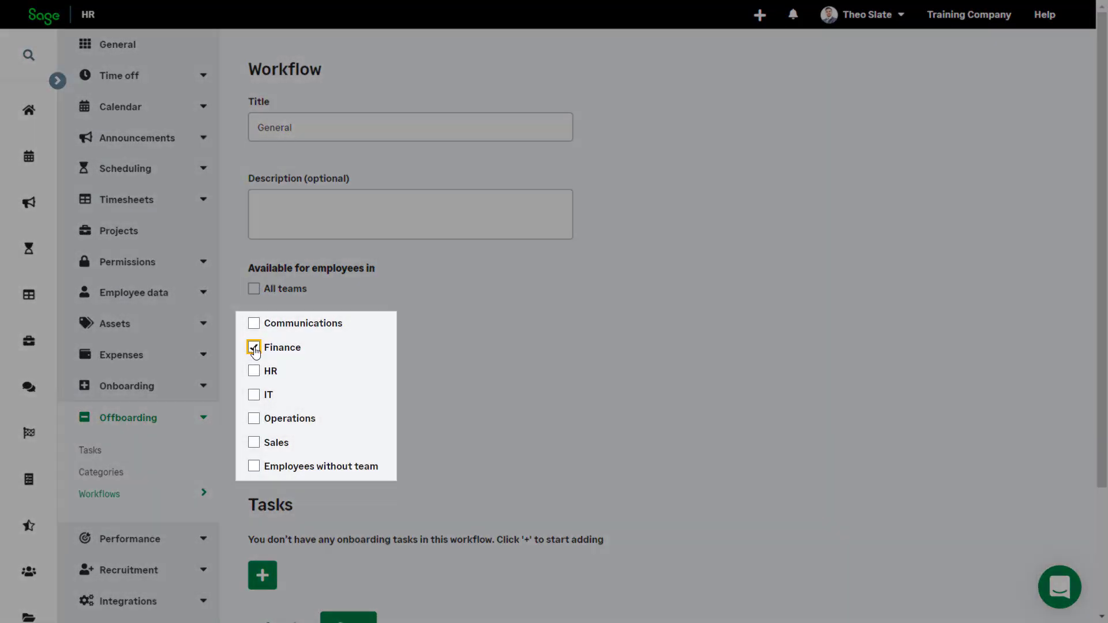
left_click(255, 352)
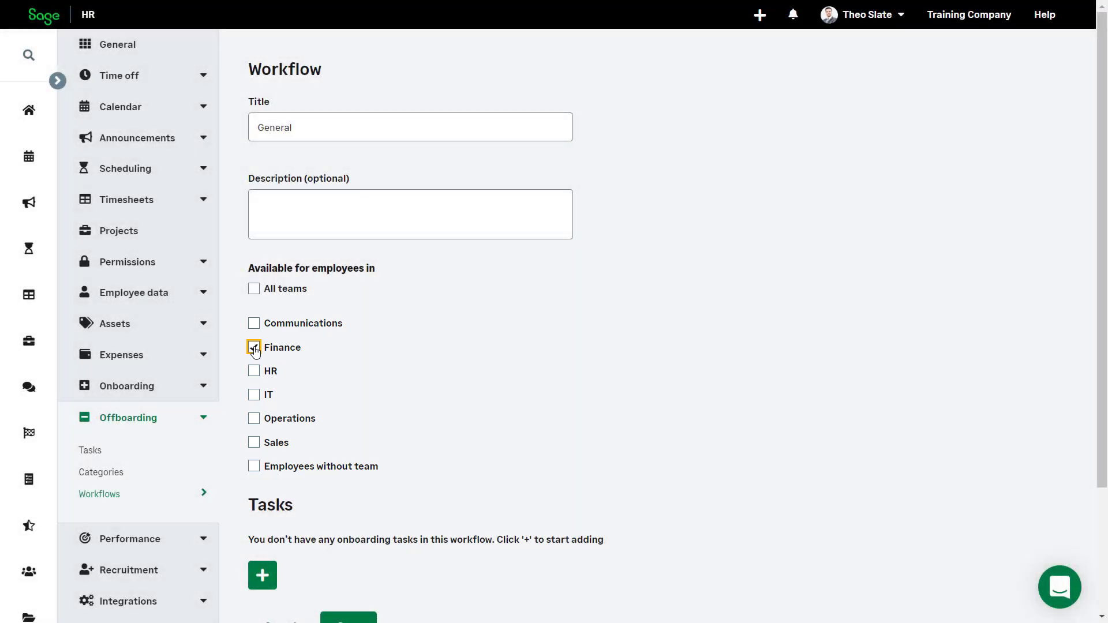
left_click(254, 289)
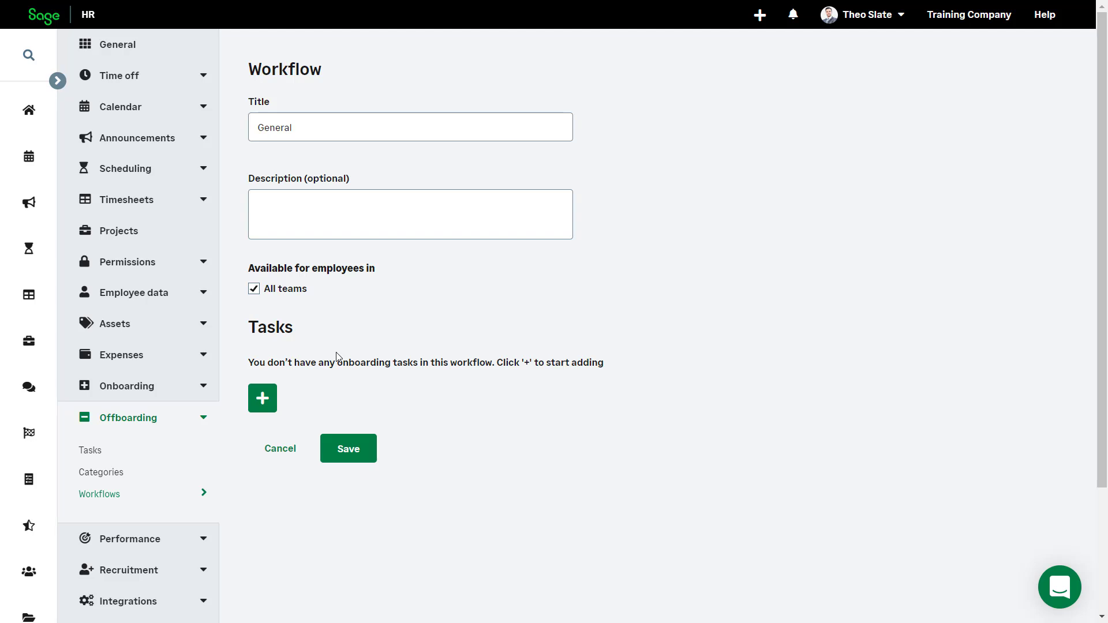
Add the Return ID card and cancel membership tasks to the General workflow
left_click(263, 398)
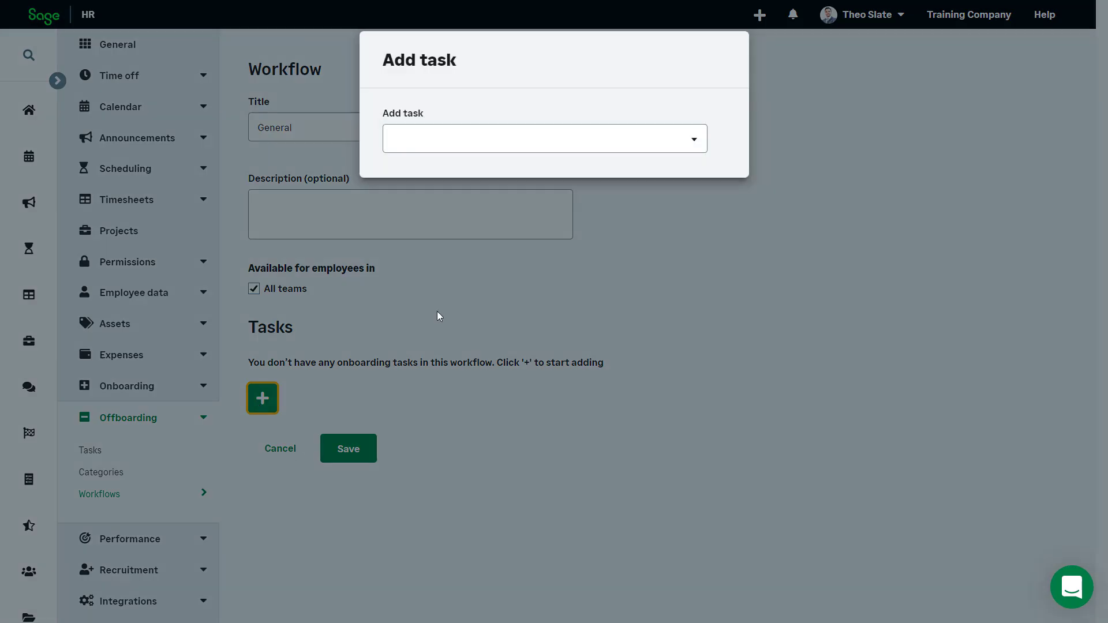
left_click(519, 147)
left_click(465, 283)
left_click(263, 446)
left_click(508, 145)
left_click(436, 309)
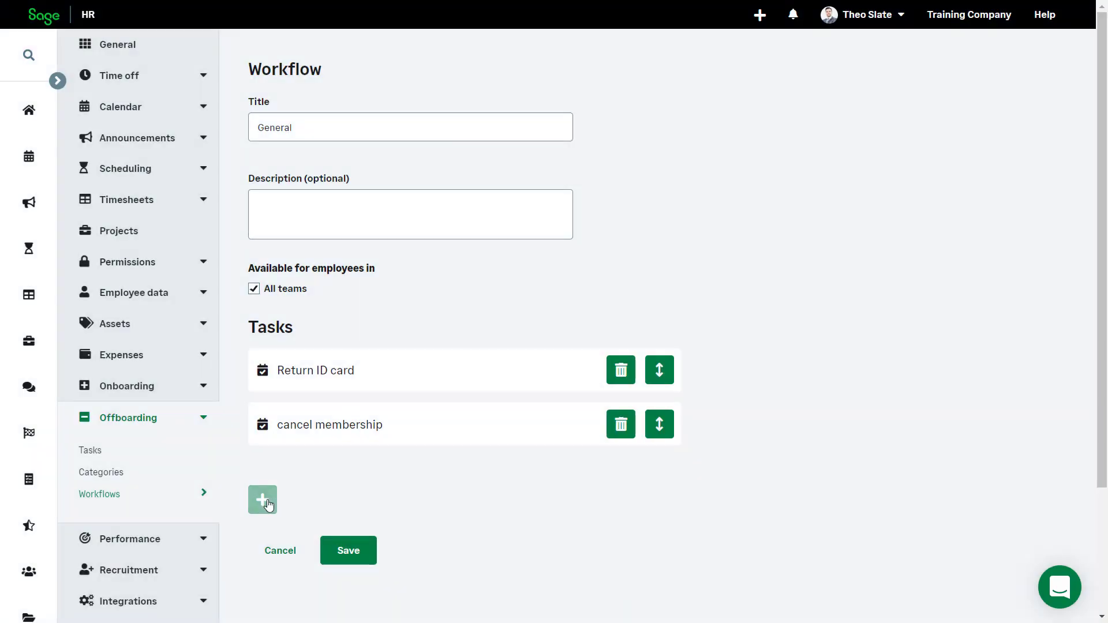
Add the Suspend access task and the Exit interview document to the General workflow and save it
left_click(262, 498)
left_click(496, 140)
left_click(428, 337)
left_click(263, 553)
left_click(521, 137)
scroll(421, 354, "down", 2)
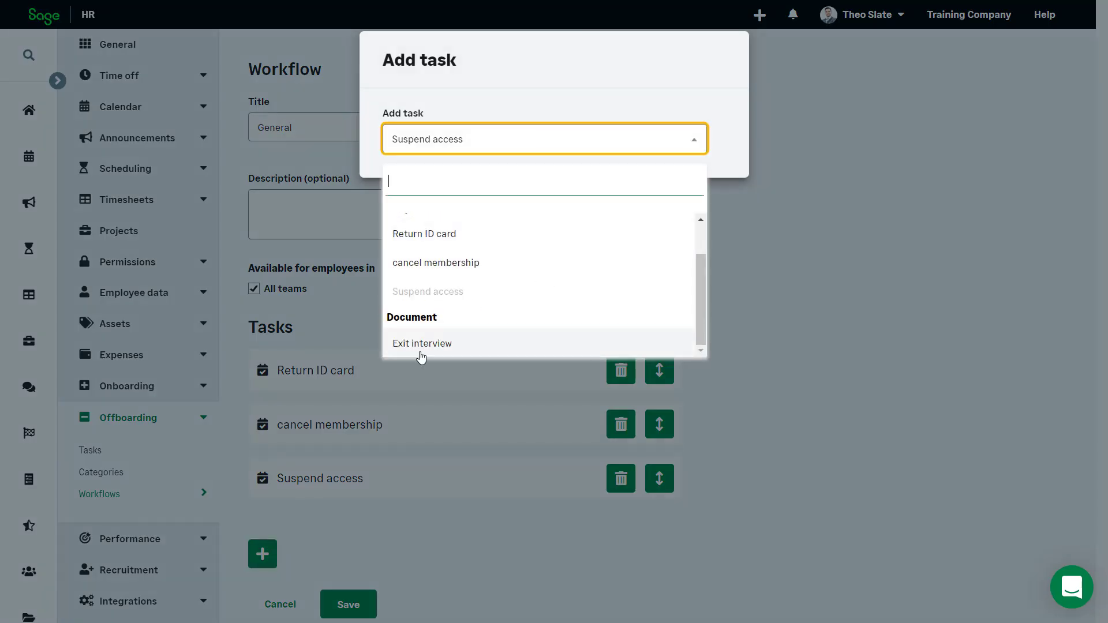
left_click(421, 347)
scroll(767, 375, "down", 3)
left_click(329, 497)
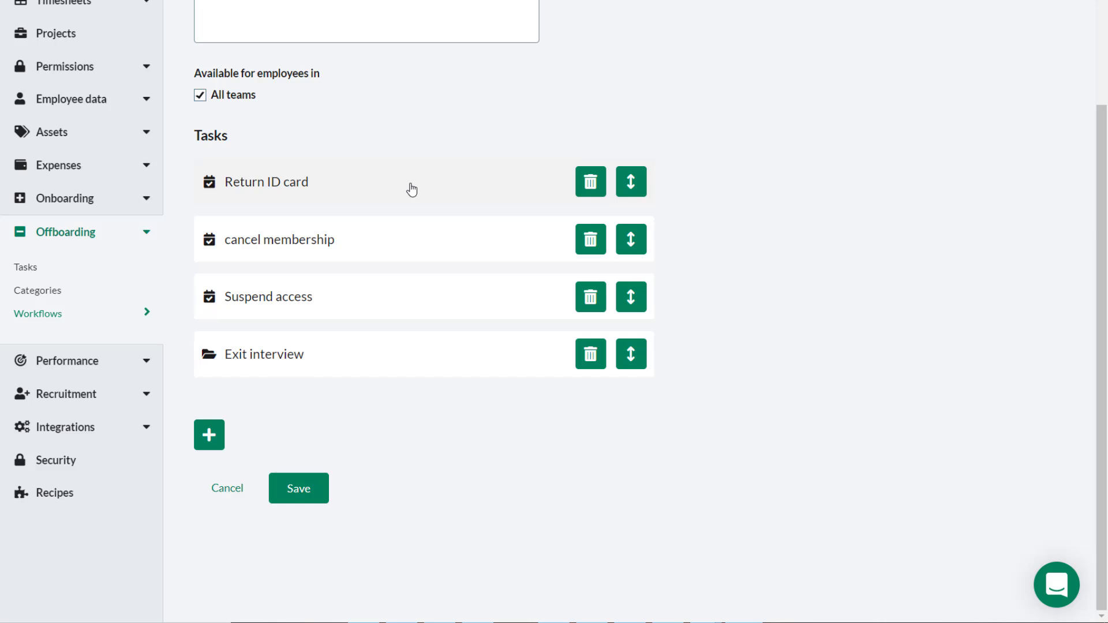
Set the workflow's Return ID card task to be assigned 1 day before the last working date and check its assignee options
left_click(412, 189)
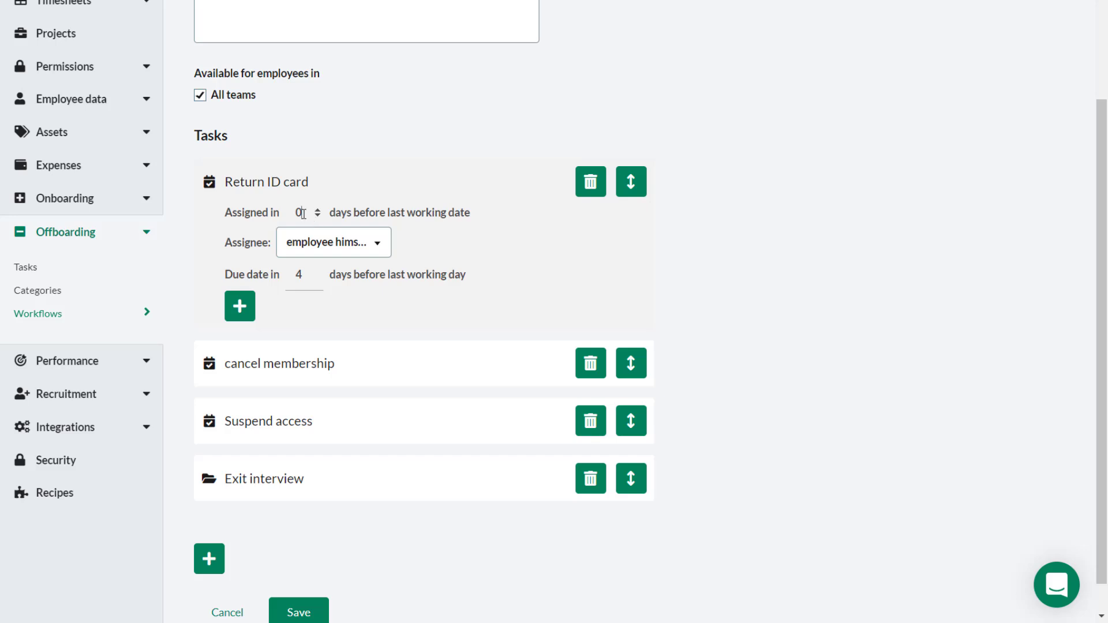
double_click(297, 214)
left_click(310, 245)
left_click(511, 291)
Add Exit interview as a follow-on task beneath the workflow's Return ID card task
left_click(239, 306)
left_click(470, 108)
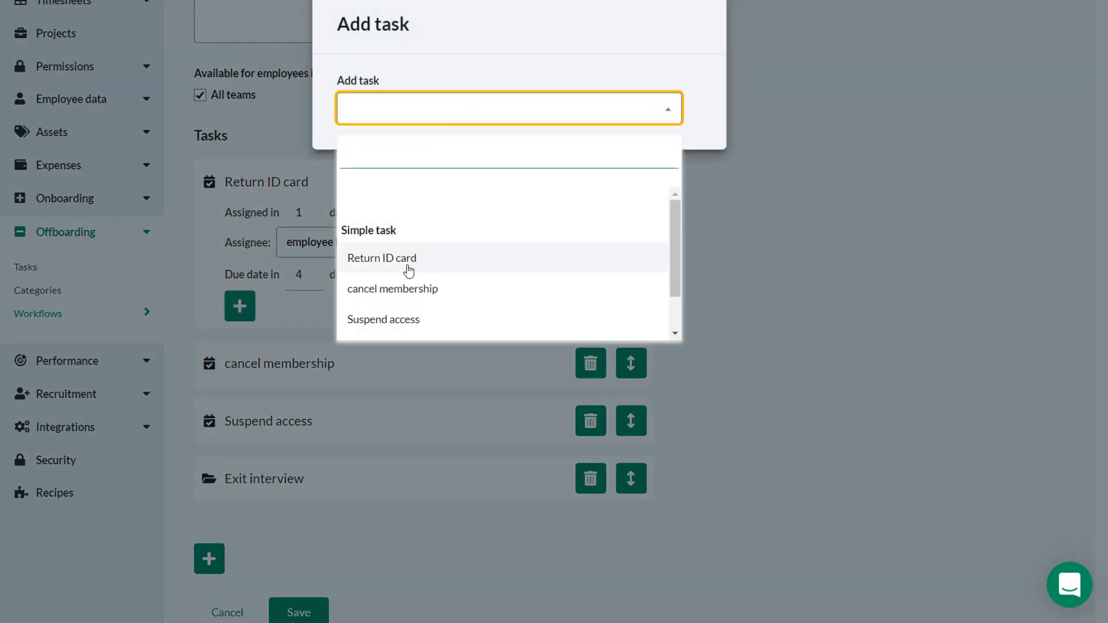
scroll(676, 323, "down", 2)
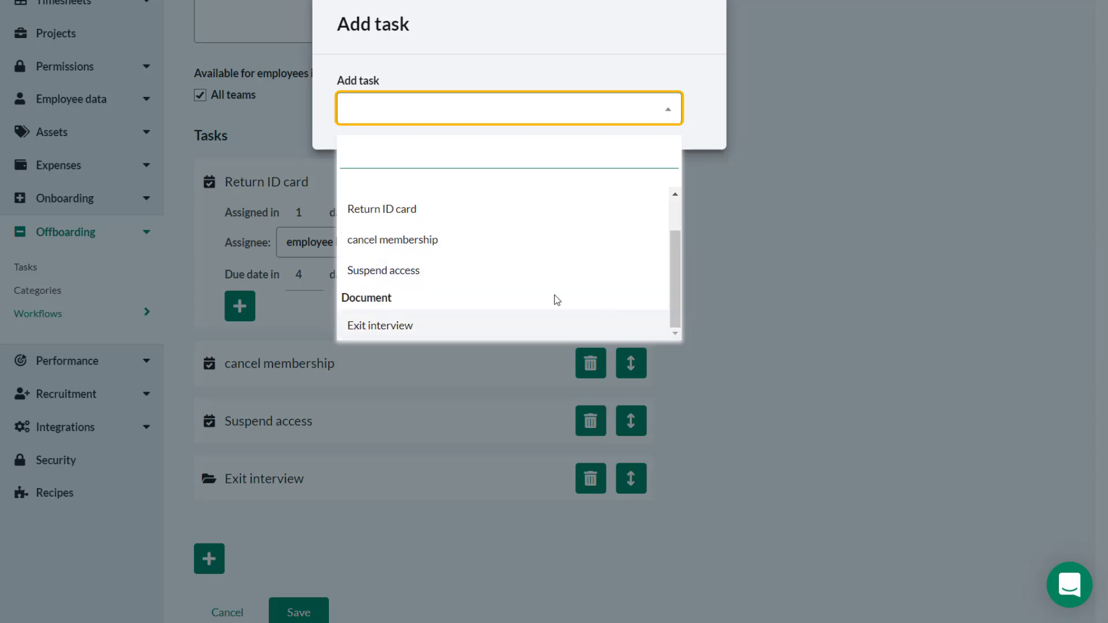
left_click(356, 324)
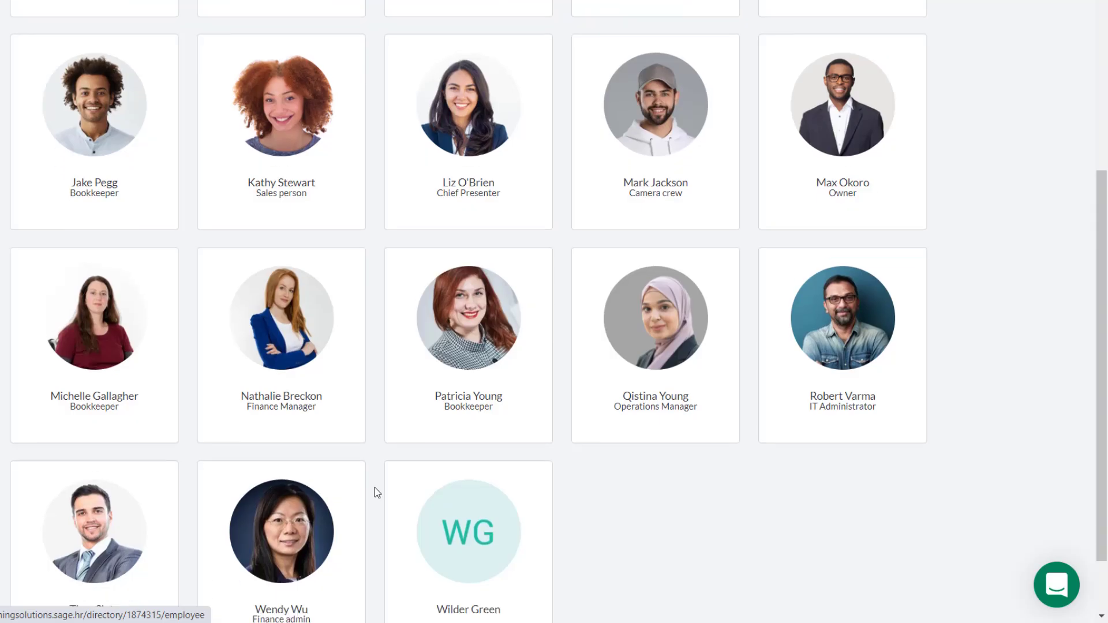
Open the profile of the bookkeeper listed immediately before the Finance Manager in the employee directory
scroll(42, 287, "down", 1)
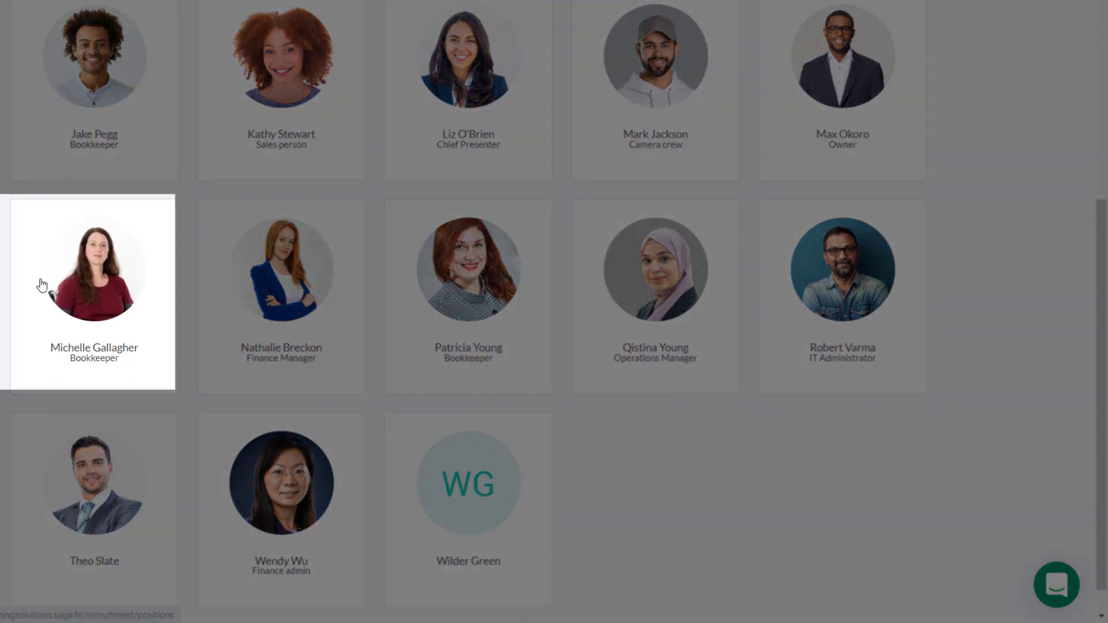
left_click(42, 285)
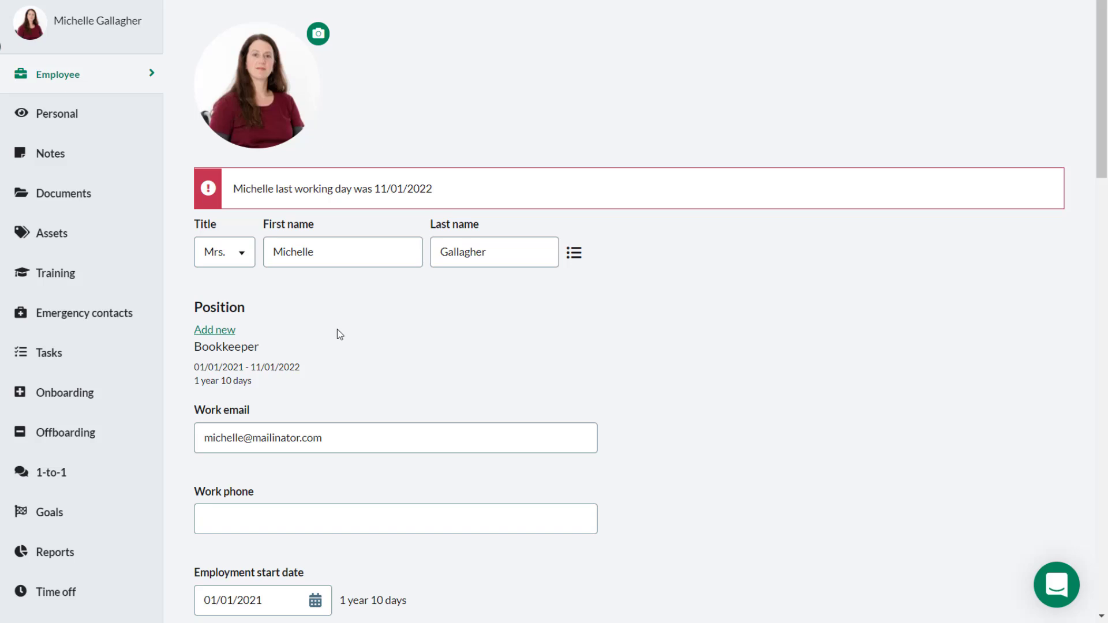
Open the employee's Offboarding section and check which workflows can be added, then close the choice without adding one
scroll(346, 338, "down", 5)
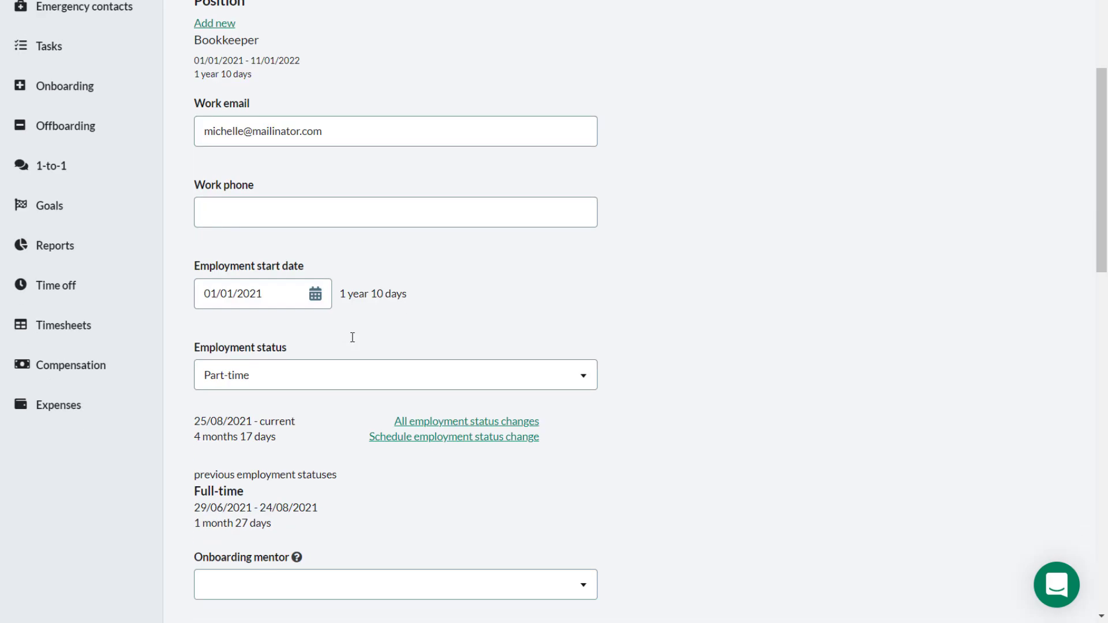
left_click(116, 130)
left_click(272, 101)
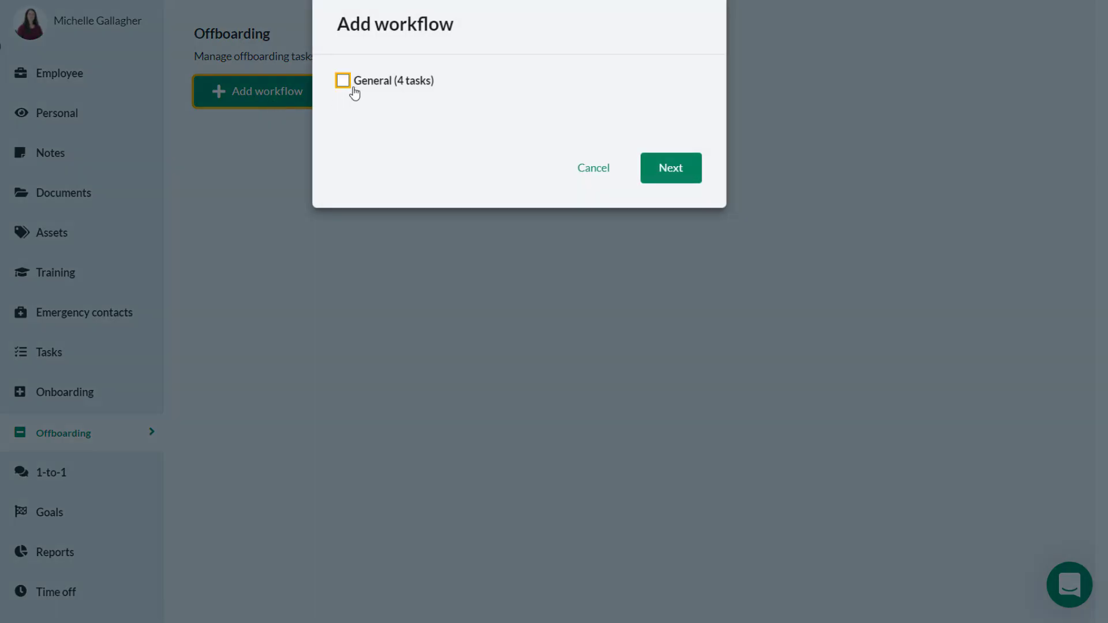
left_click(591, 179)
Assign the existing Suspend access task as an individual offboarding task, due 0 days before the employee's last working day
left_click(393, 104)
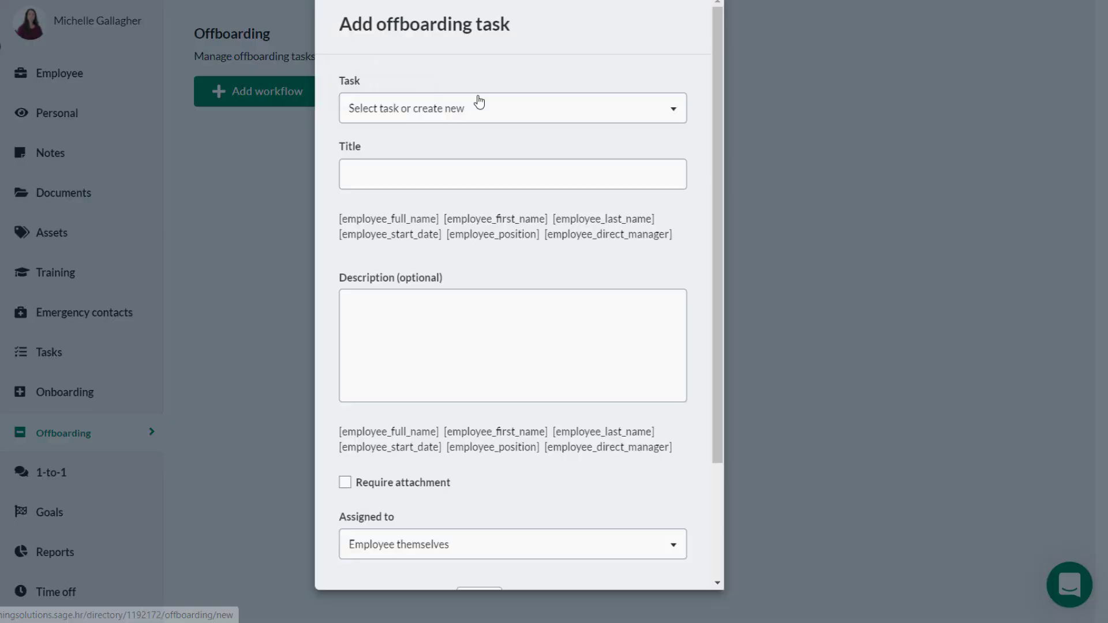
left_click(449, 122)
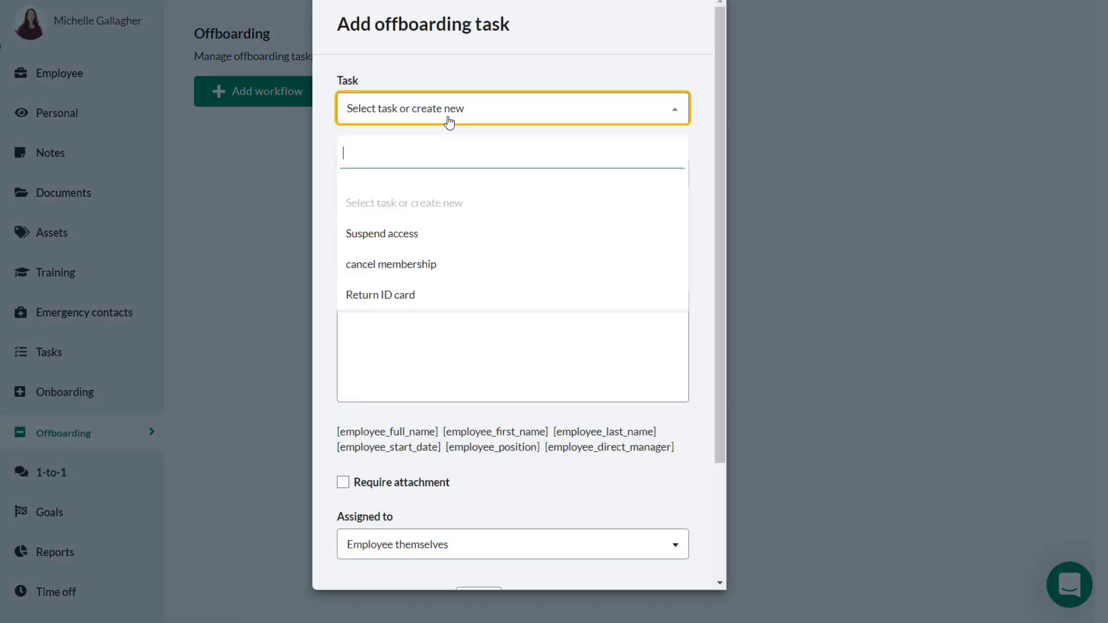
left_click(407, 235)
scroll(471, 205, "down", 4)
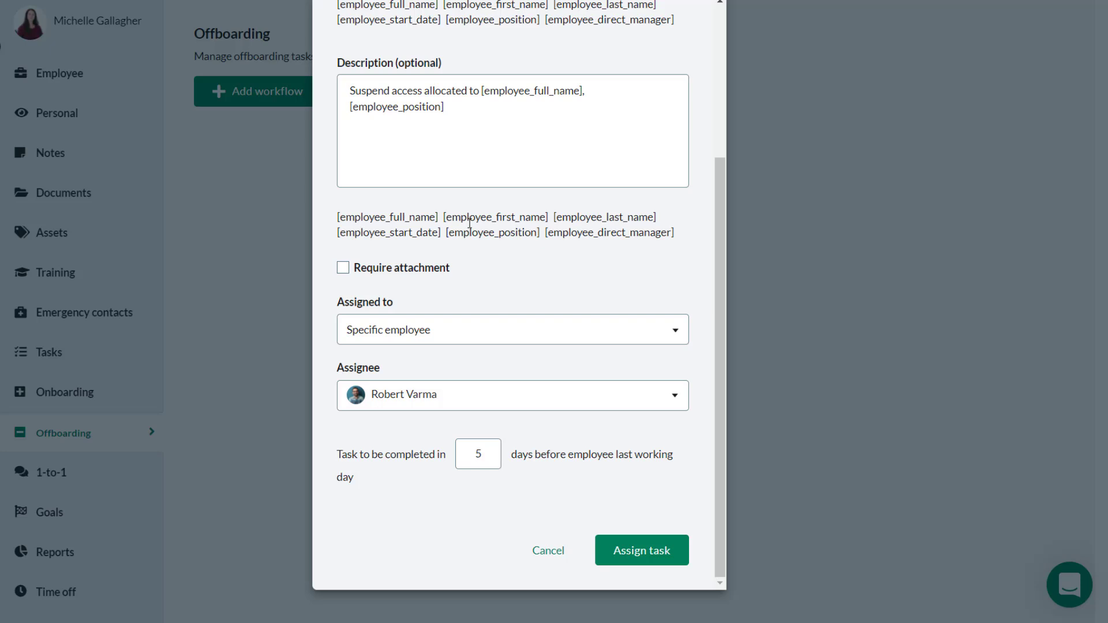
double_click(456, 454)
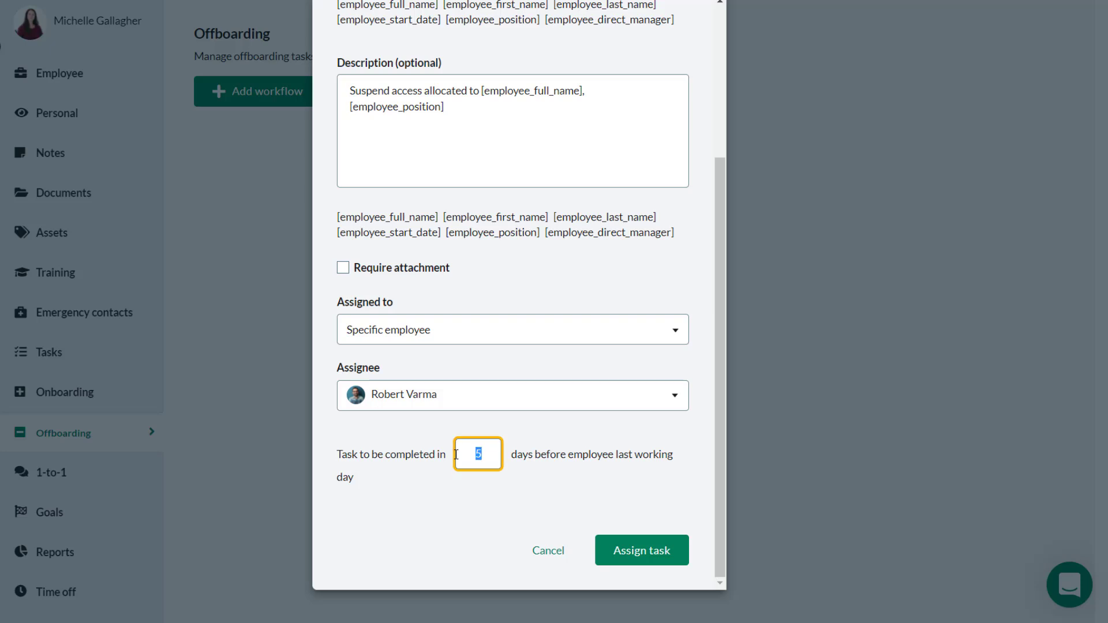
type("0")
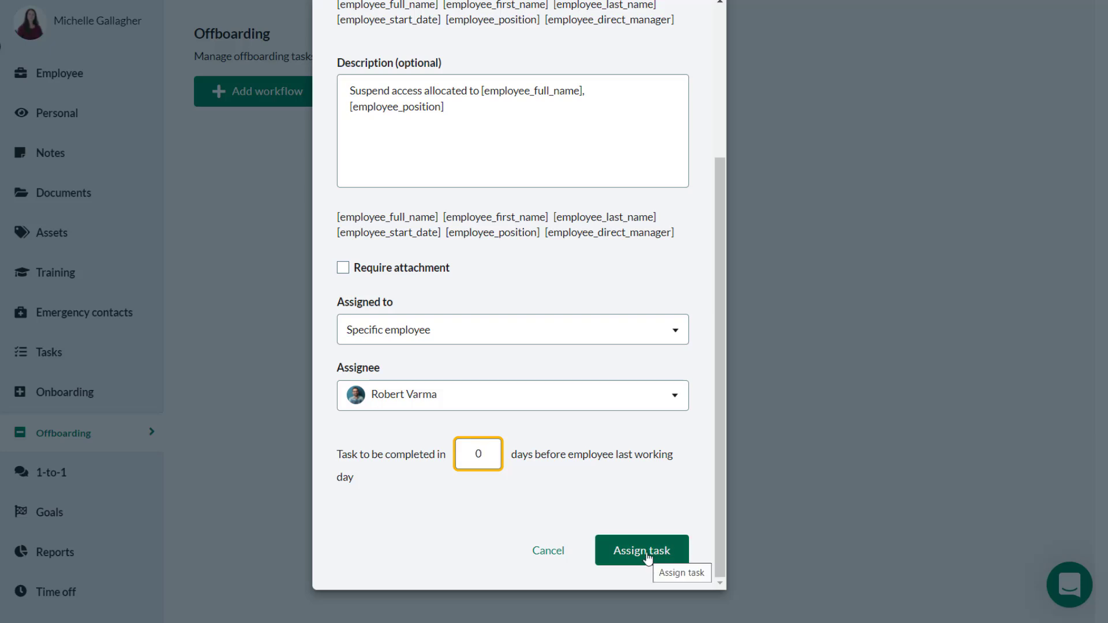
left_click(647, 553)
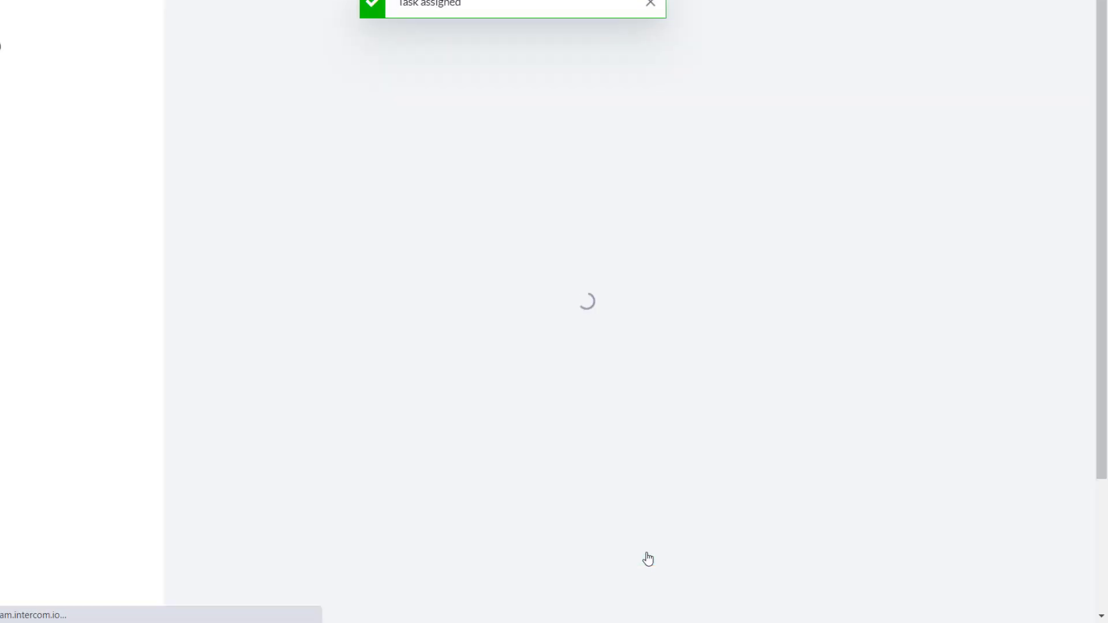